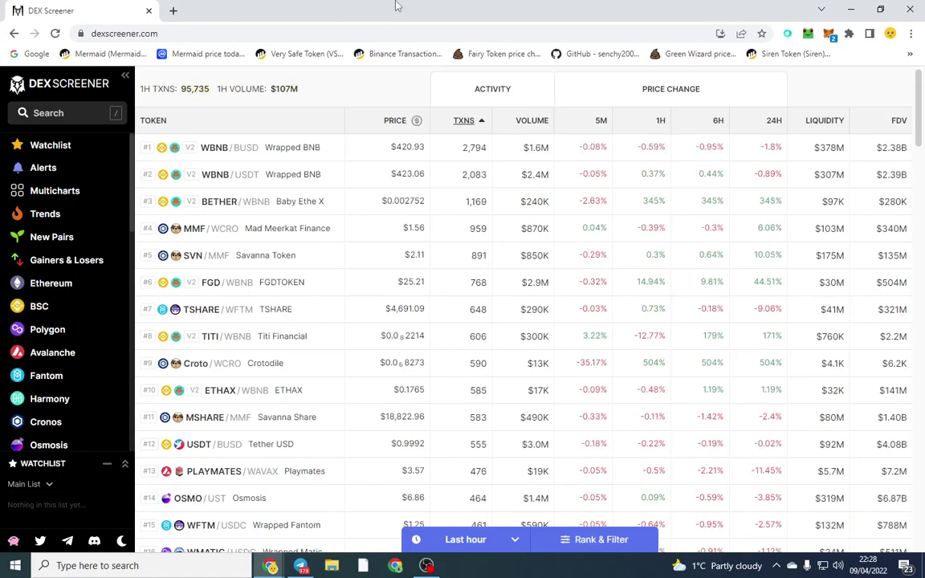
Browse the Trends price-move alerts, such as ELONCULT/WETH up 536% and BETHER/WBNB.
{"action": "left_click", "coordinate": [63, 224]}
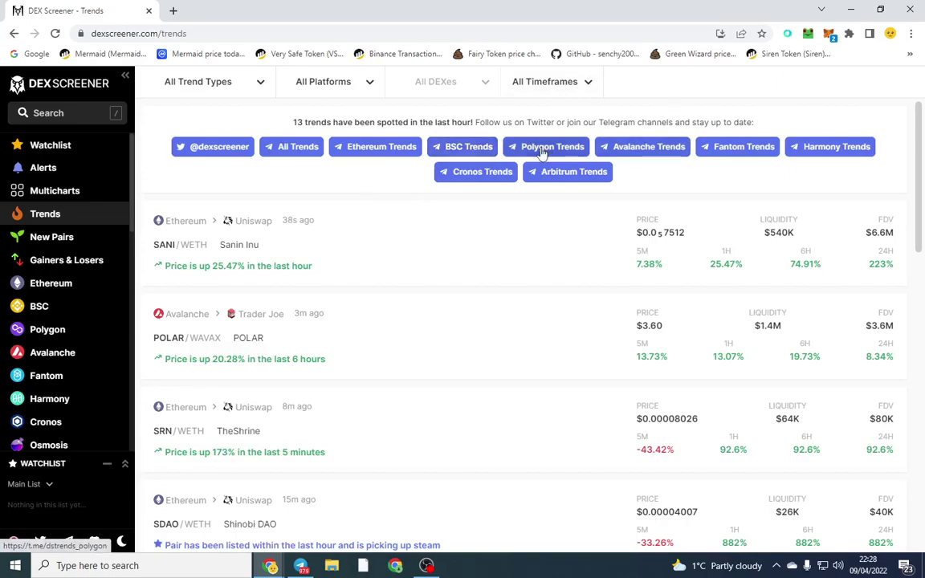
{"action": "scroll", "coordinate": [297, 381], "scroll_direction": "down", "scroll_amount": 5}
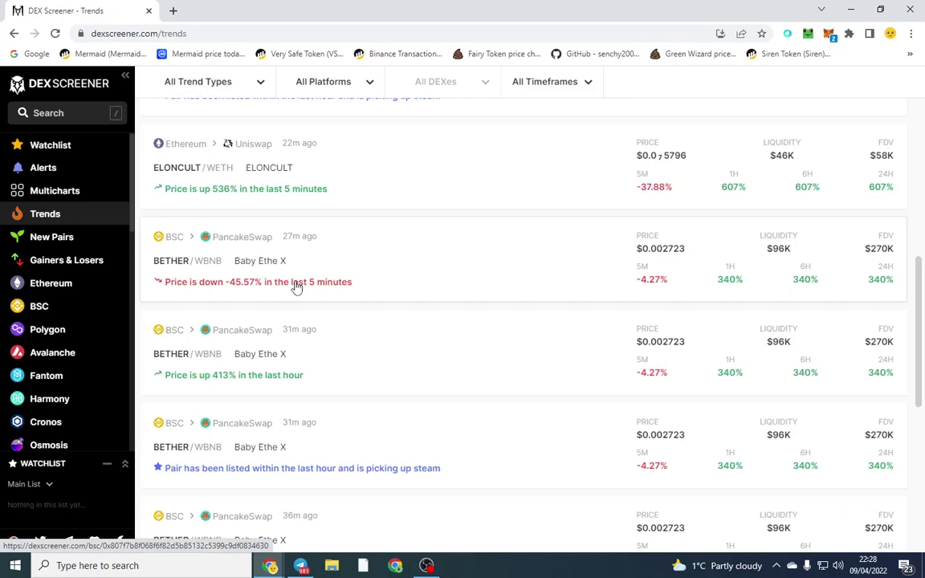
Show New Pairs ranked by 6-hour volume, led by SPAC/WBNB at $3.0M.
{"action": "left_click", "coordinate": [68, 238]}
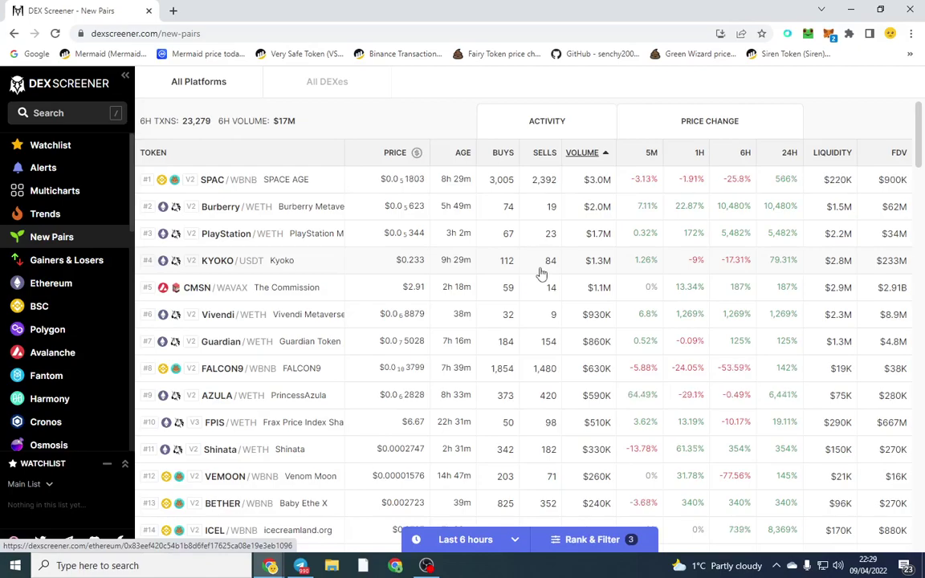
Show the 24-hour top gainers, led by TRASH/WETH up 1,137%.
{"action": "left_click", "coordinate": [83, 262]}
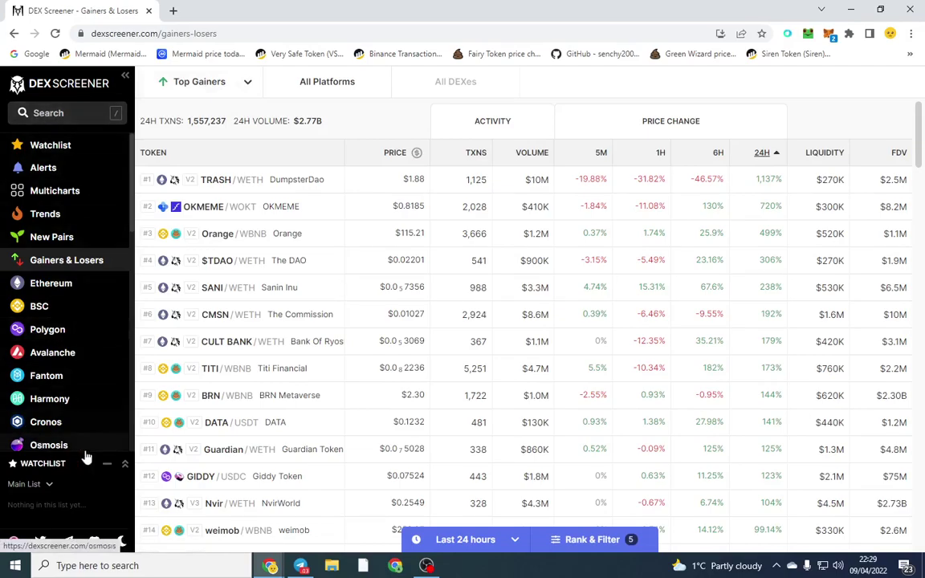
On the Cronos list, set ranking to Volume and Liquidity Max to 10,000.
{"action": "left_click", "coordinate": [46, 422]}
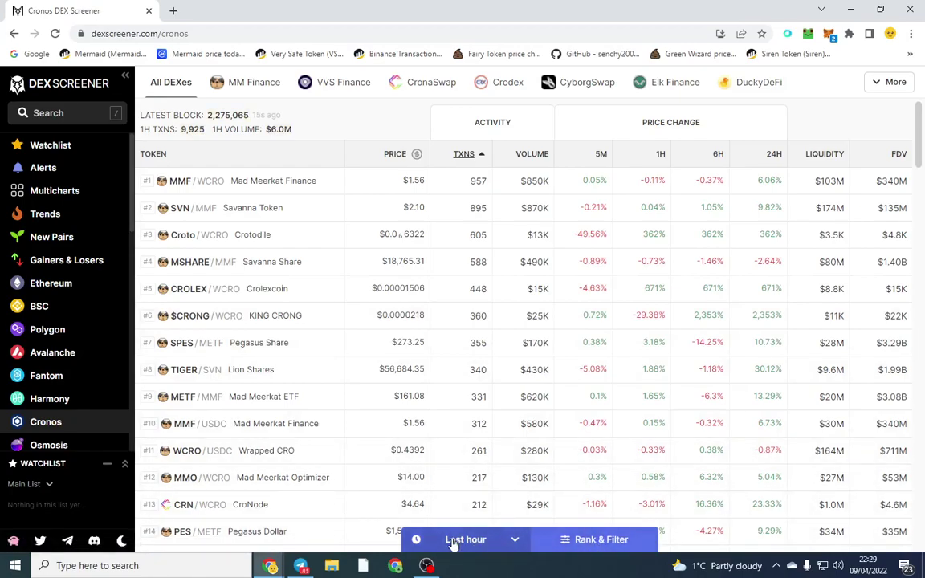
{"action": "left_click", "coordinate": [604, 541]}
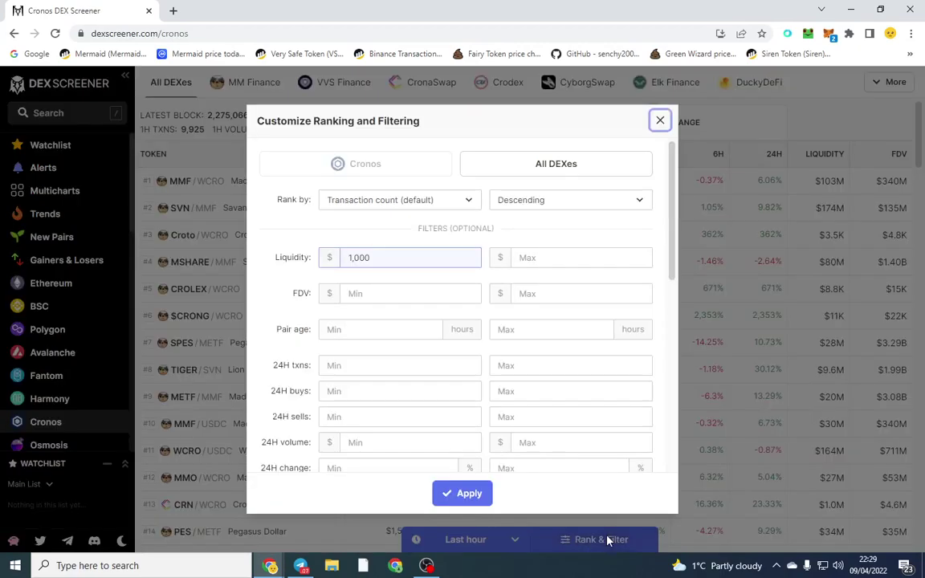
{"action": "left_click", "coordinate": [387, 201]}
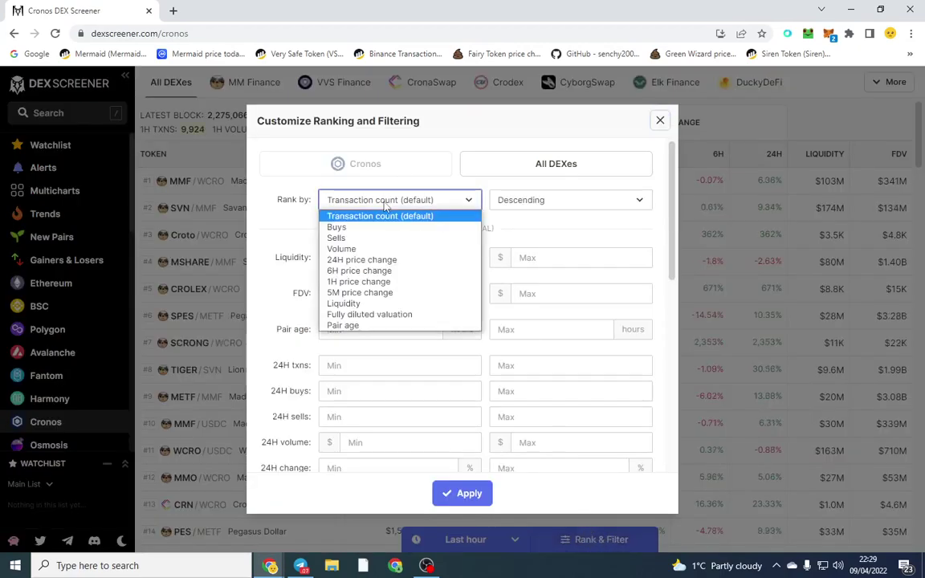
{"action": "left_click", "coordinate": [383, 249]}
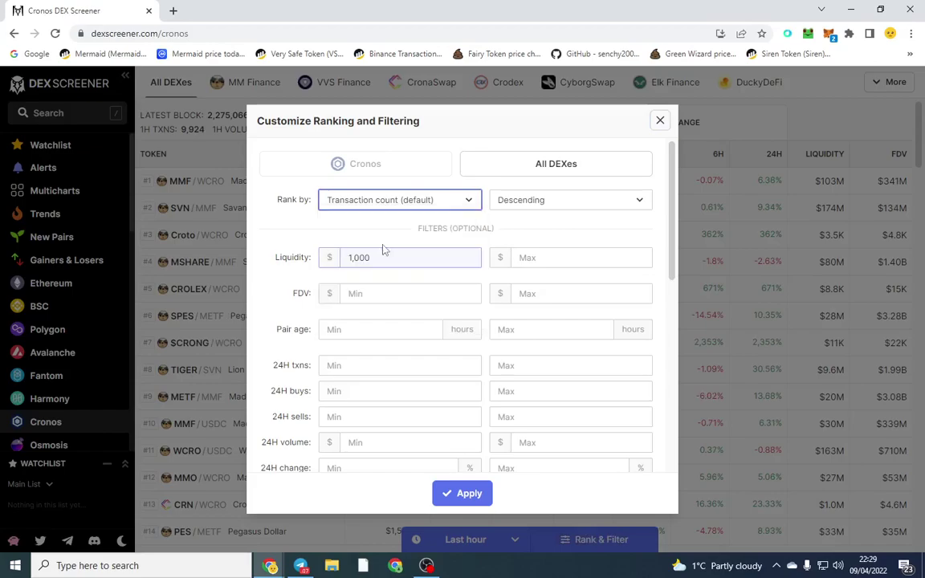
{"action": "left_click", "coordinate": [547, 255]}
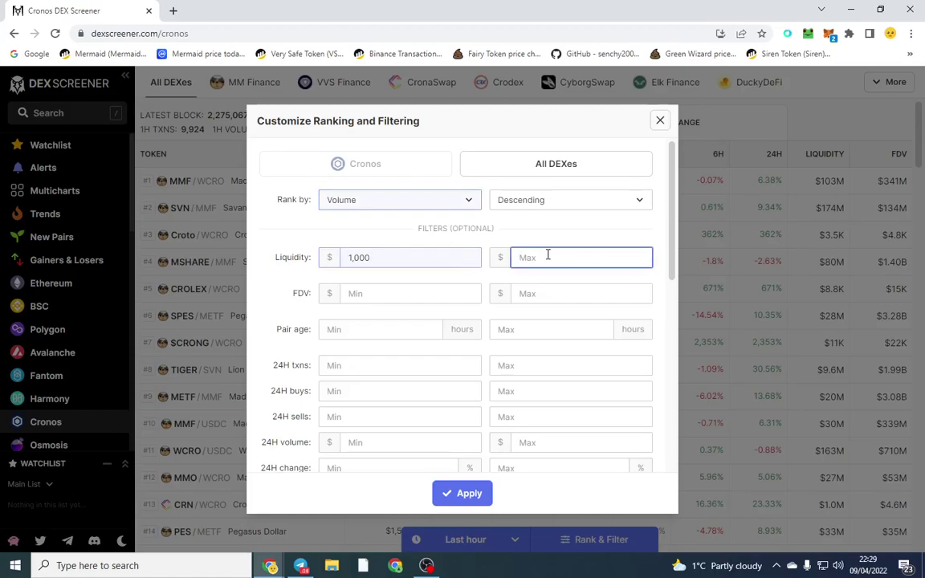
{"action": "type", "text": "10,000"}
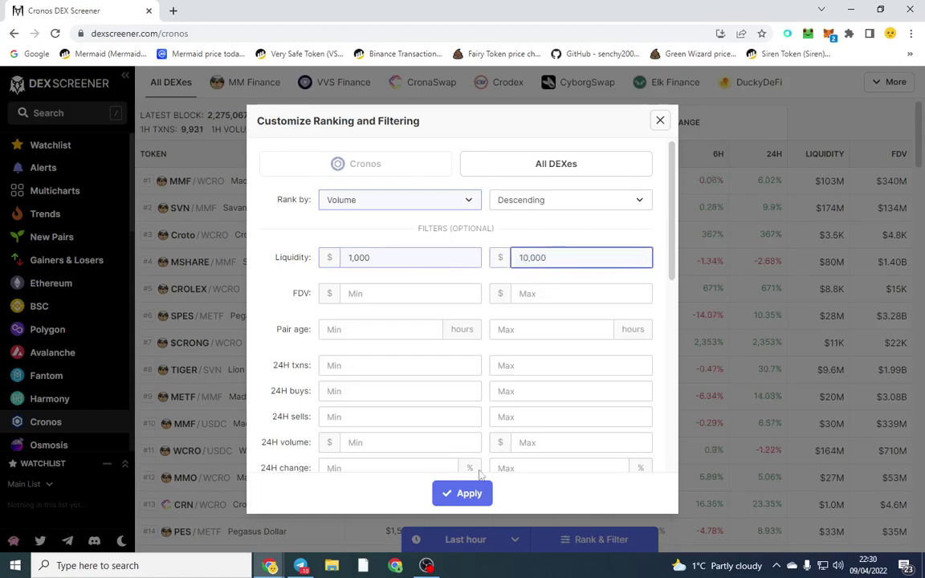
Apply the filter, then view CROLEX/WCRO and AlphaCRO/WCRO, the latter in 1-minute candles.
{"action": "left_click", "coordinate": [464, 495]}
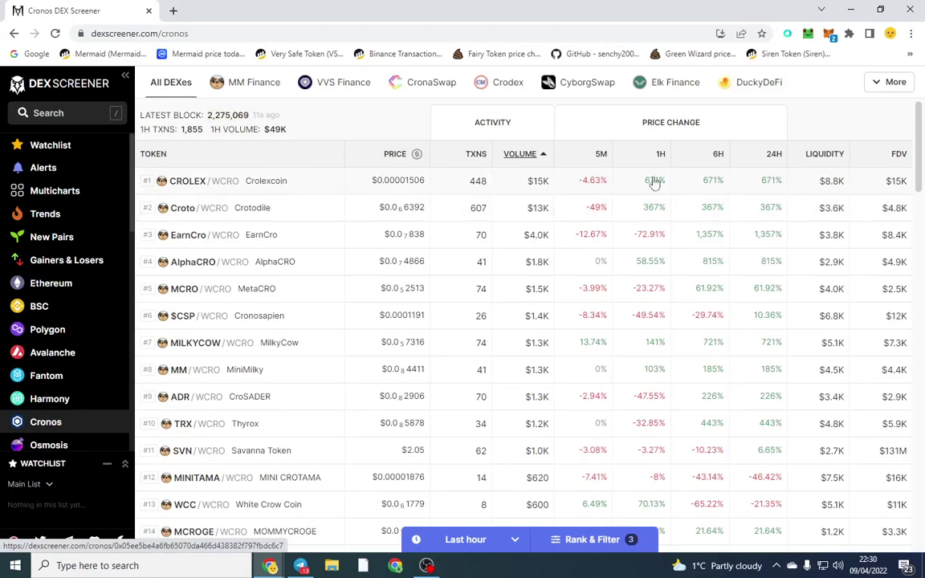
{"action": "left_click", "coordinate": [215, 181]}
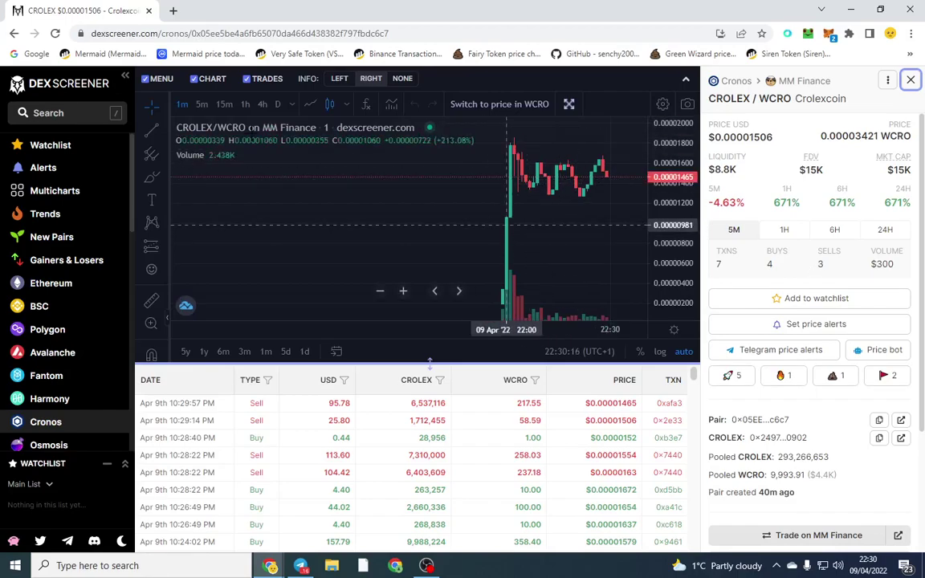
{"action": "left_click", "coordinate": [14, 36]}
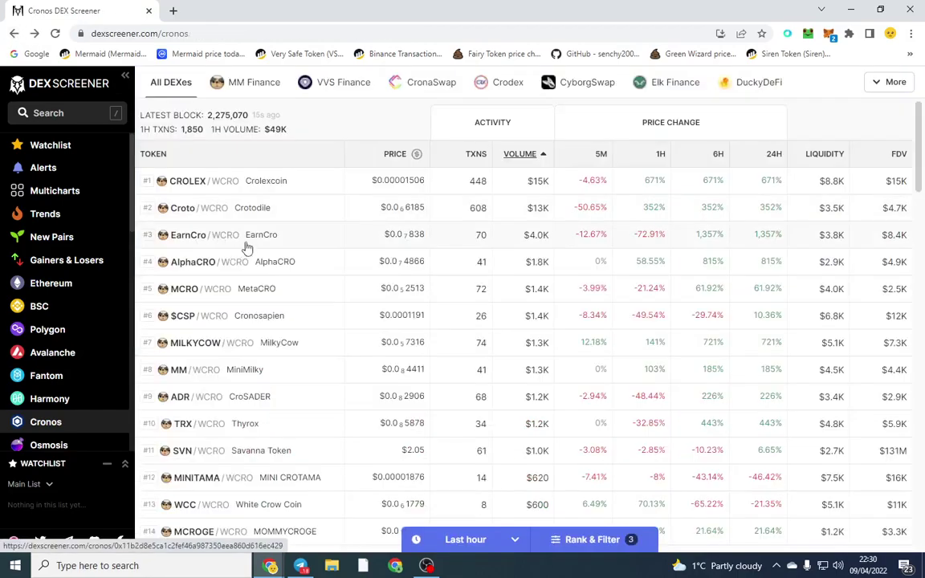
{"action": "left_click", "coordinate": [193, 263]}
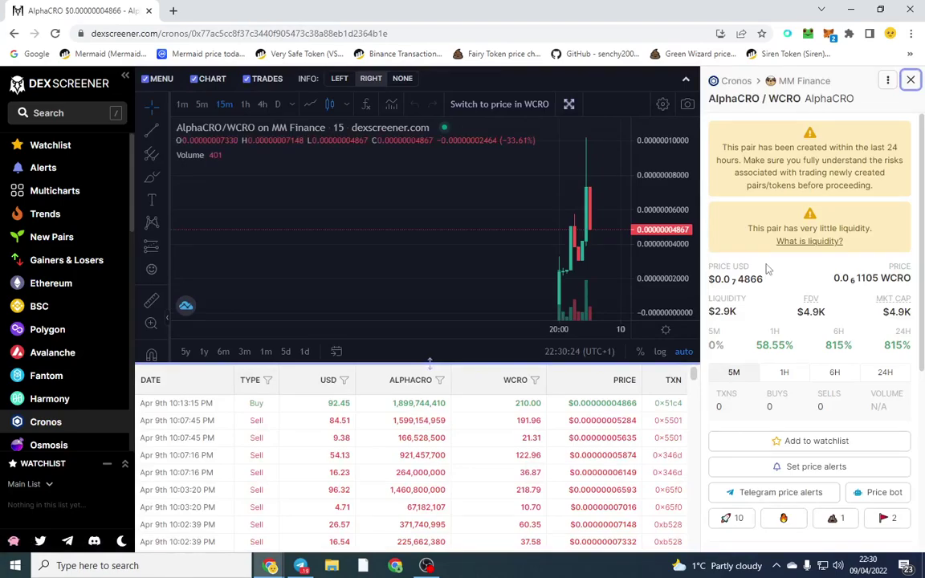
{"action": "left_click", "coordinate": [182, 104]}
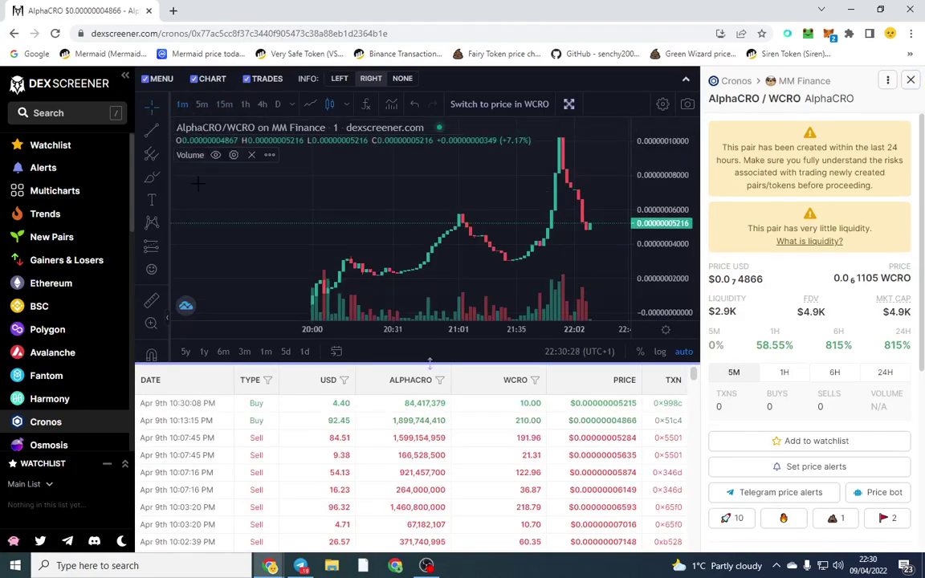
Browse the Cronos pairs list, then switch to BSC pairs ranked by hourly transactions.
{"action": "left_click", "coordinate": [76, 423]}
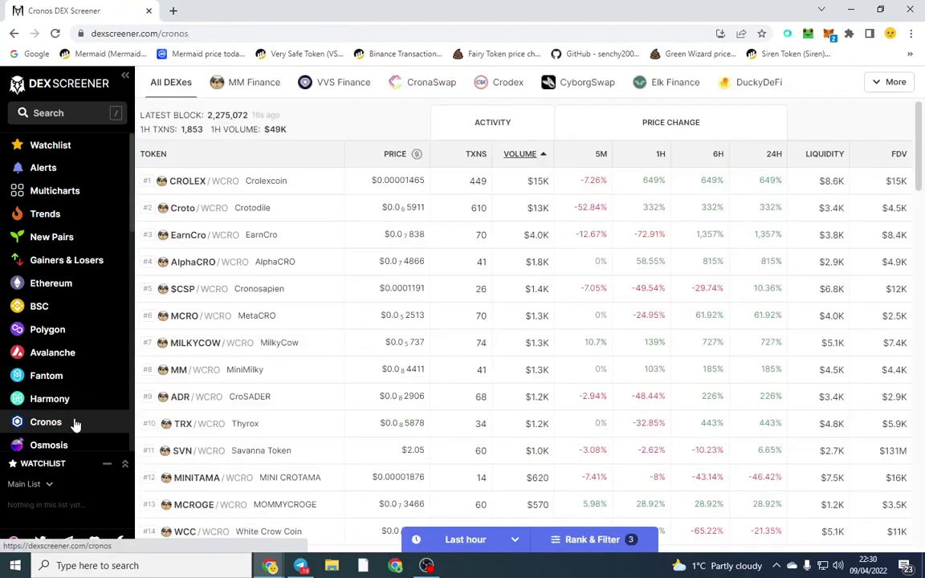
{"action": "scroll", "coordinate": [344, 311], "scroll_direction": "down", "scroll_amount": 4}
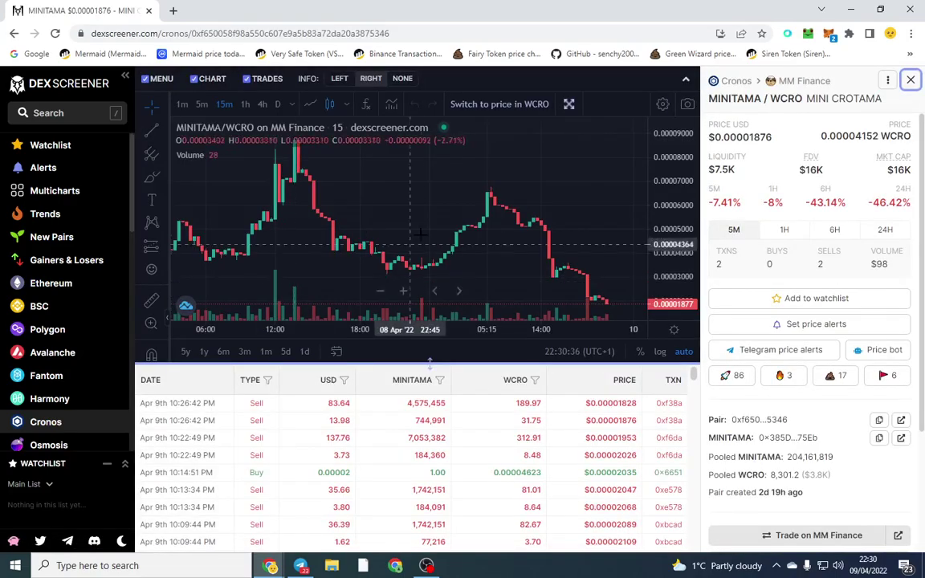
{"action": "scroll", "coordinate": [425, 249], "scroll_direction": "down", "scroll_amount": 5}
{"action": "scroll", "coordinate": [425, 248], "scroll_direction": "up", "scroll_amount": 4}
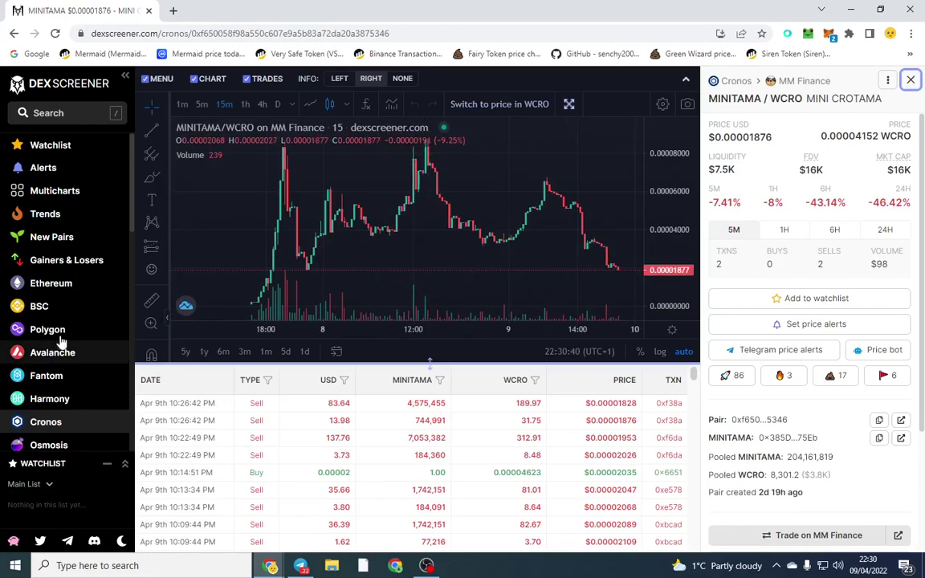
{"action": "left_click", "coordinate": [59, 306]}
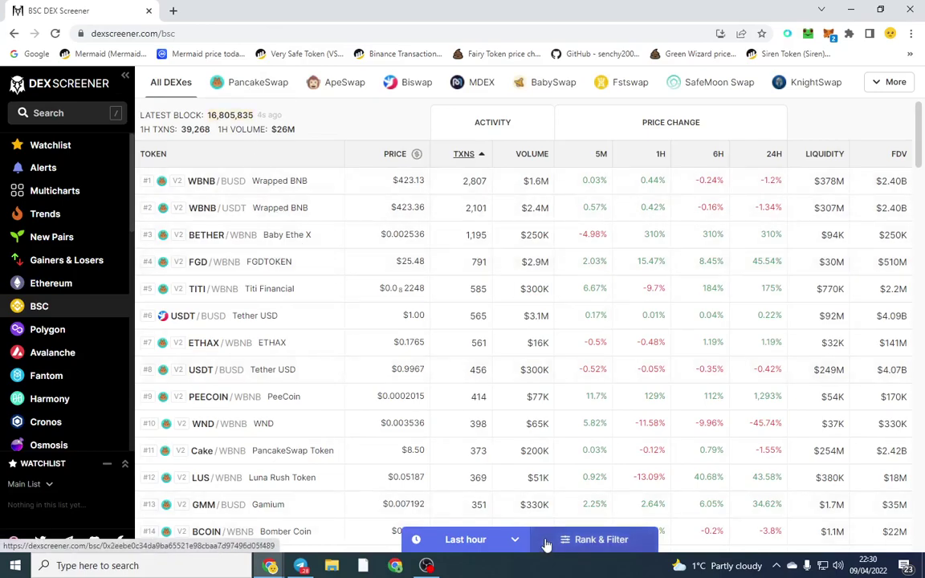
Filter BSC pairs to a $10,000 maximum liquidity, leaving Eagon/WBNB on top.
{"action": "left_click", "coordinate": [599, 539]}
{"action": "left_click", "coordinate": [537, 263]}
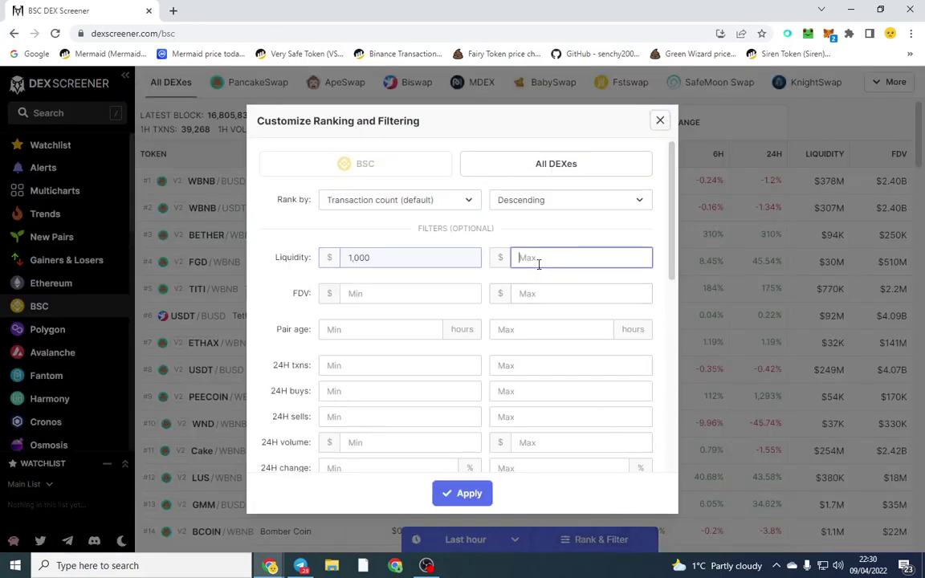
{"action": "type", "text": "1000"}
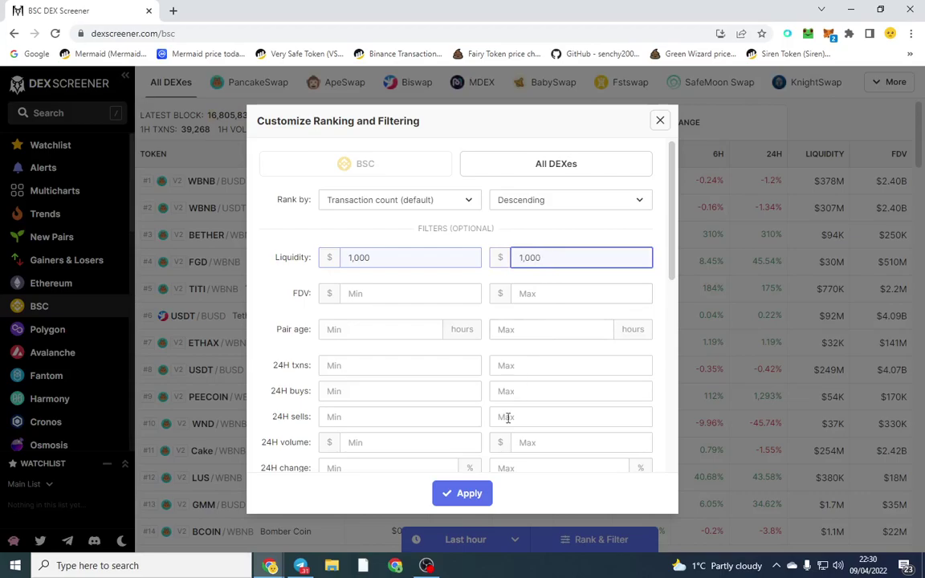
{"action": "type", "text": "0"}
{"action": "left_click", "coordinate": [462, 493]}
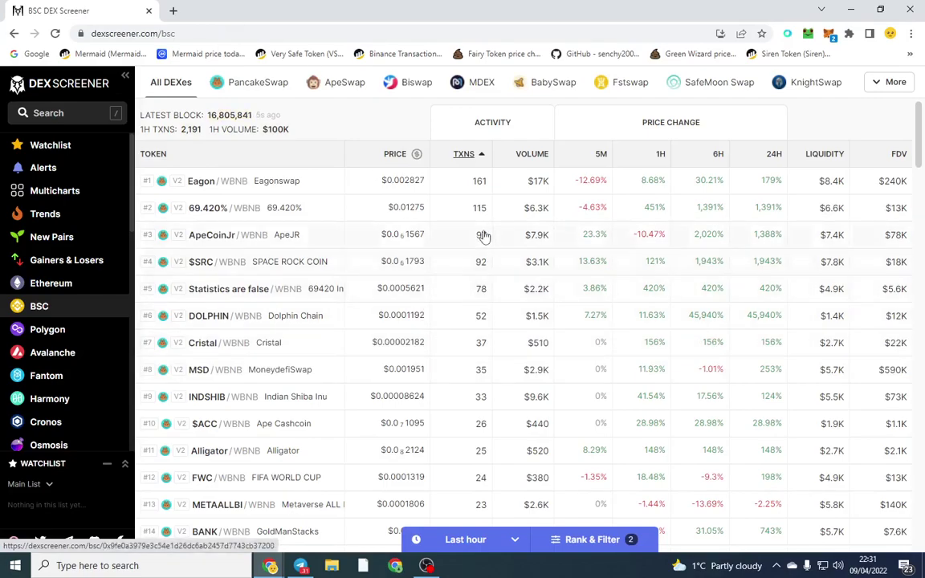
Rank filtered BSC pairs by Volume and view INDSHIB/WBNB in 1-minute candles.
{"action": "left_click", "coordinate": [571, 540]}
{"action": "left_click", "coordinate": [392, 200]}
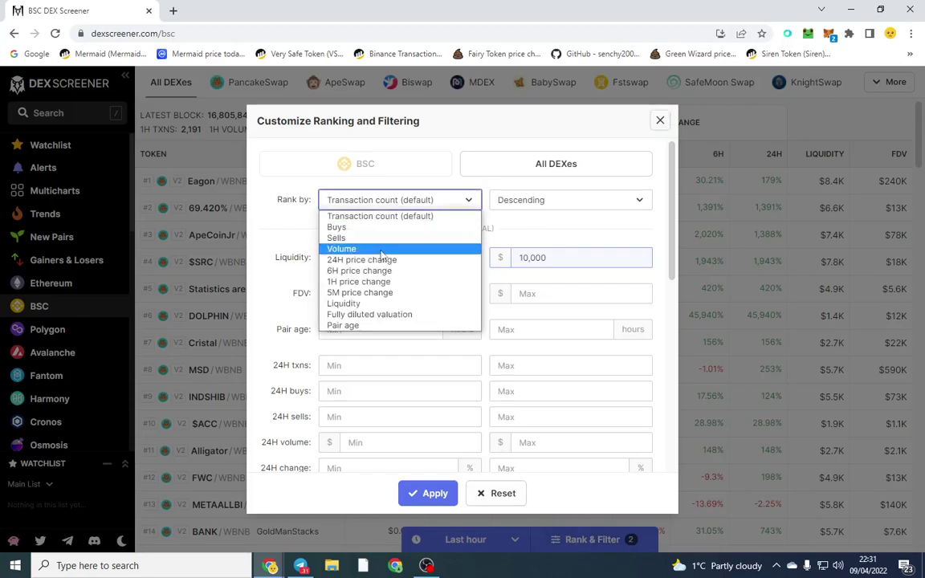
{"action": "left_click", "coordinate": [353, 242]}
{"action": "left_click", "coordinate": [417, 495]}
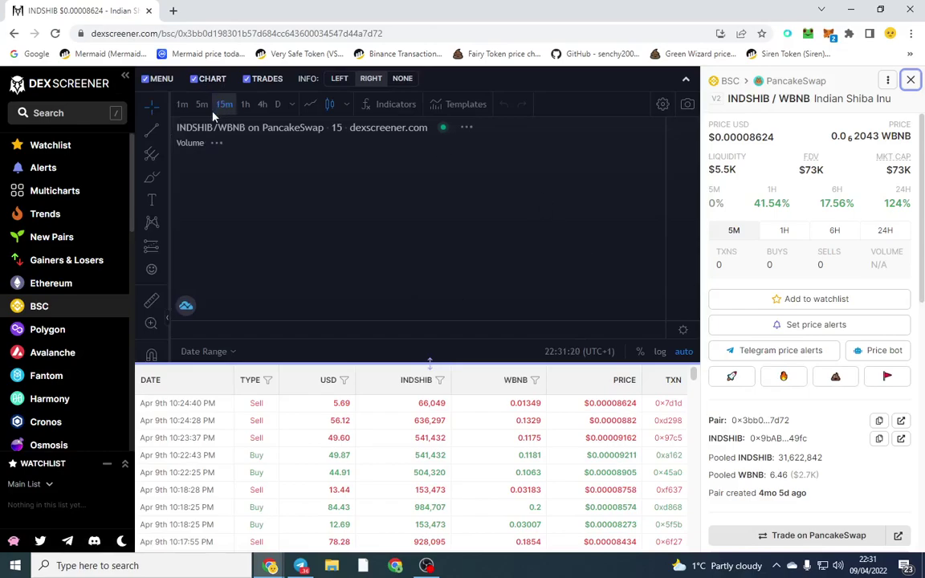
{"action": "left_click", "coordinate": [184, 106]}
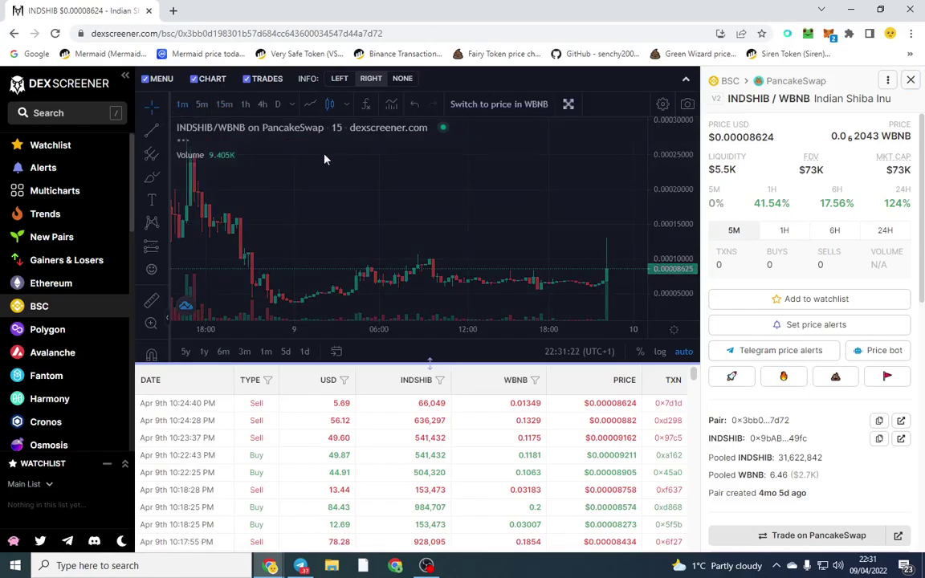
{"action": "scroll", "coordinate": [421, 213], "scroll_direction": "down", "scroll_amount": 8}
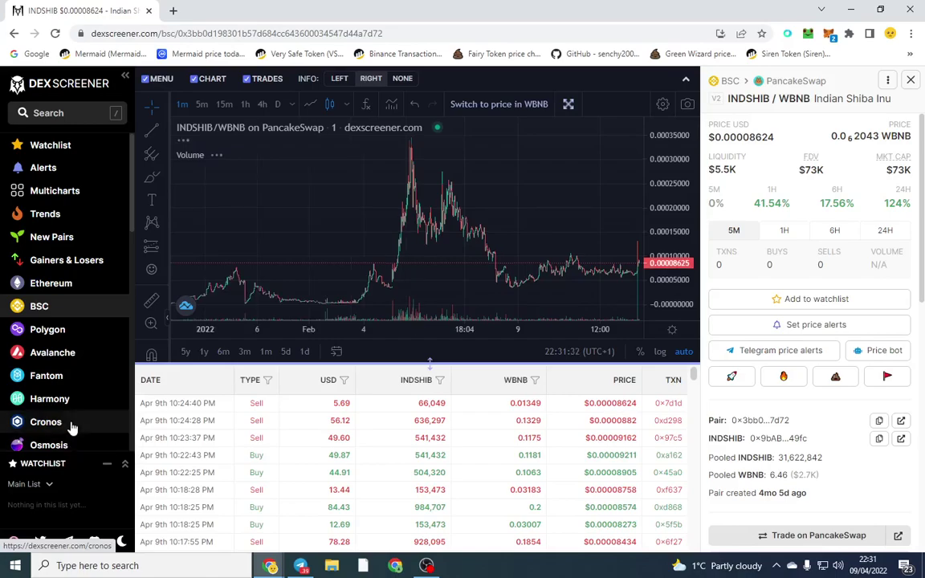
Scroll the unfiltered Cronos list, led by MMF/WCRO with 949 hourly transactions.
{"action": "left_click", "coordinate": [46, 421]}
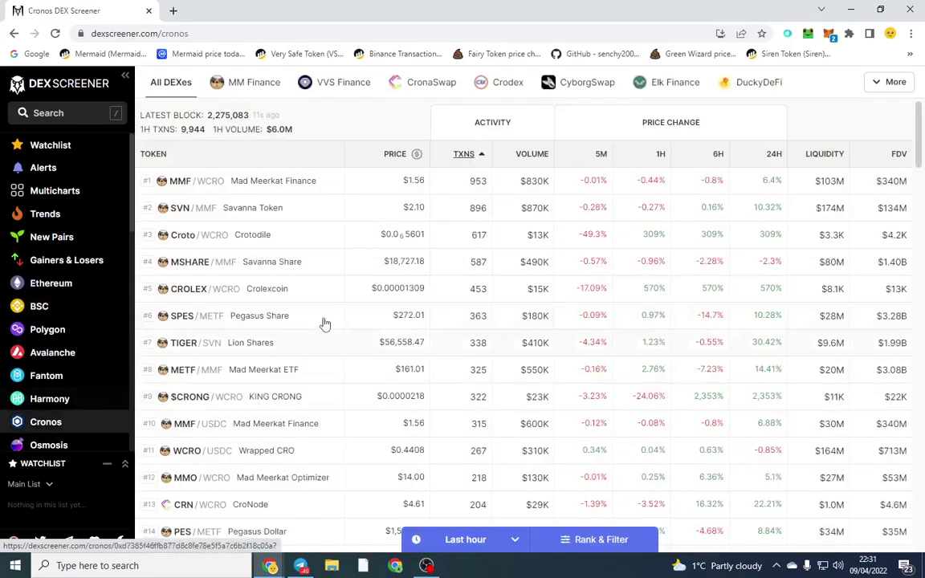
{"action": "scroll", "coordinate": [289, 319], "scroll_direction": "down", "scroll_amount": 3}
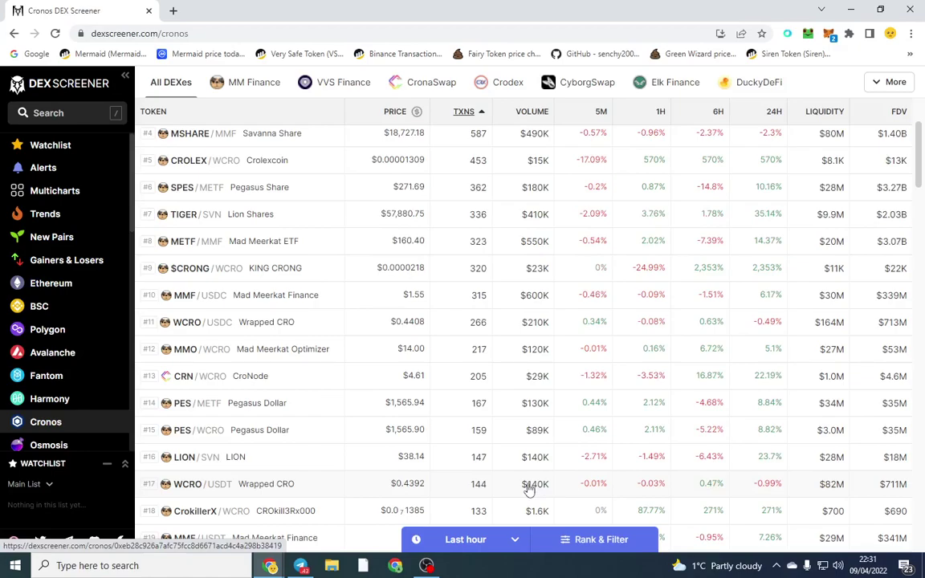
{"action": "scroll", "coordinate": [346, 408], "scroll_direction": "up", "scroll_amount": 2}
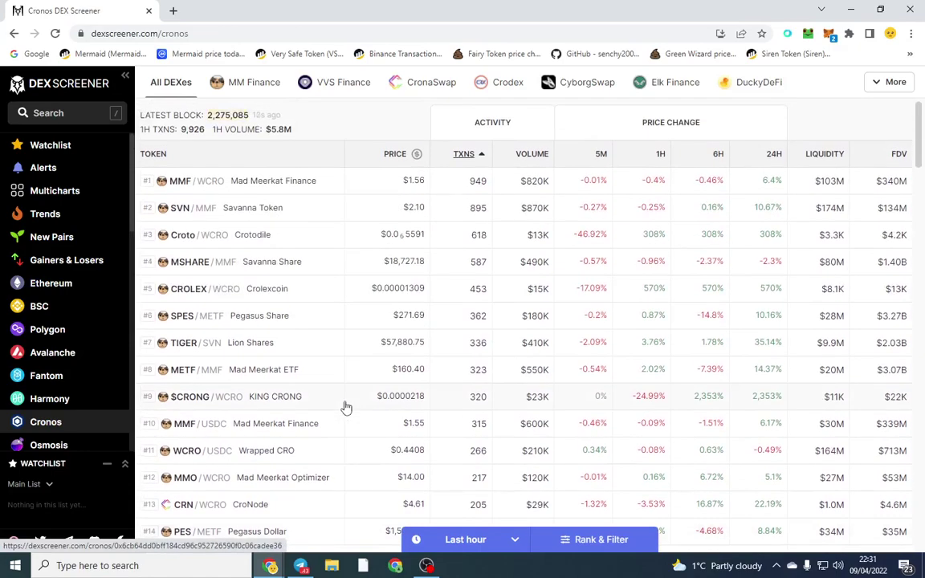